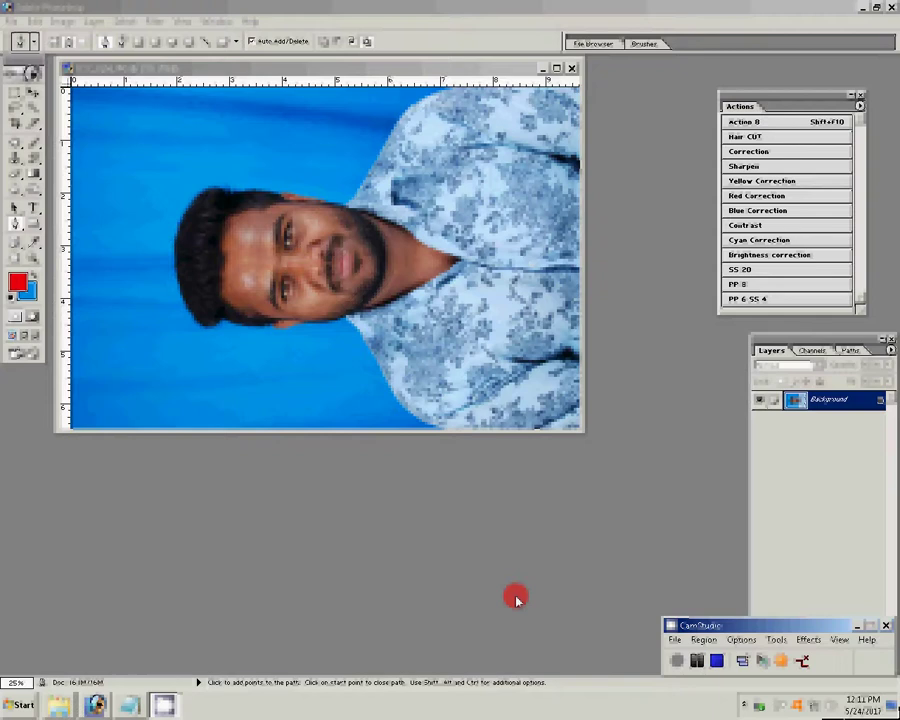
Rotate the canvas 90° so the sideways portrait stands upright
left_click(60, 21)
mouse_move(88, 149)
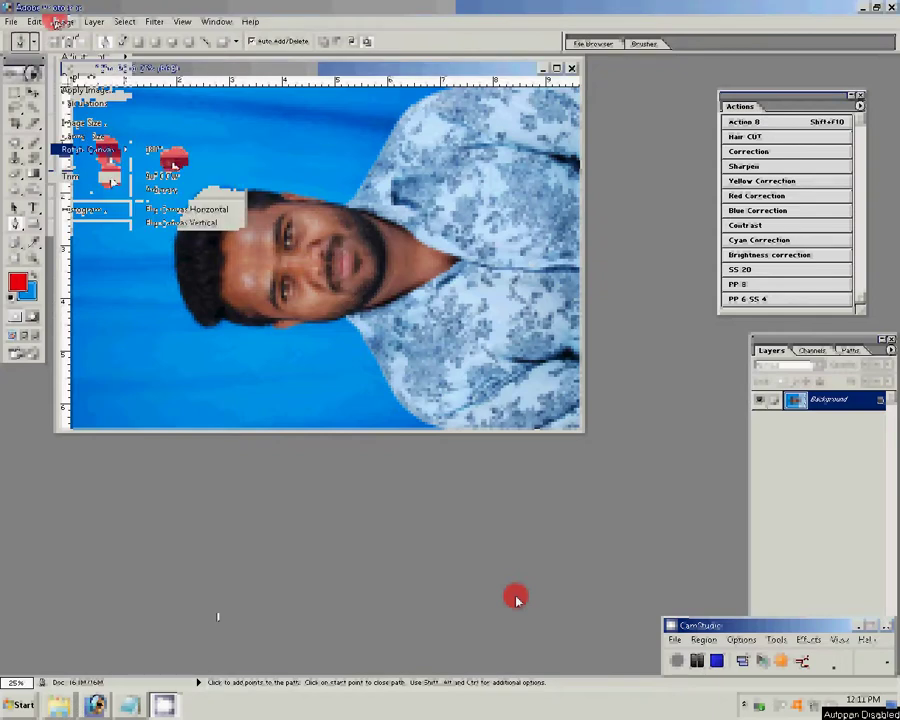
left_click(172, 162)
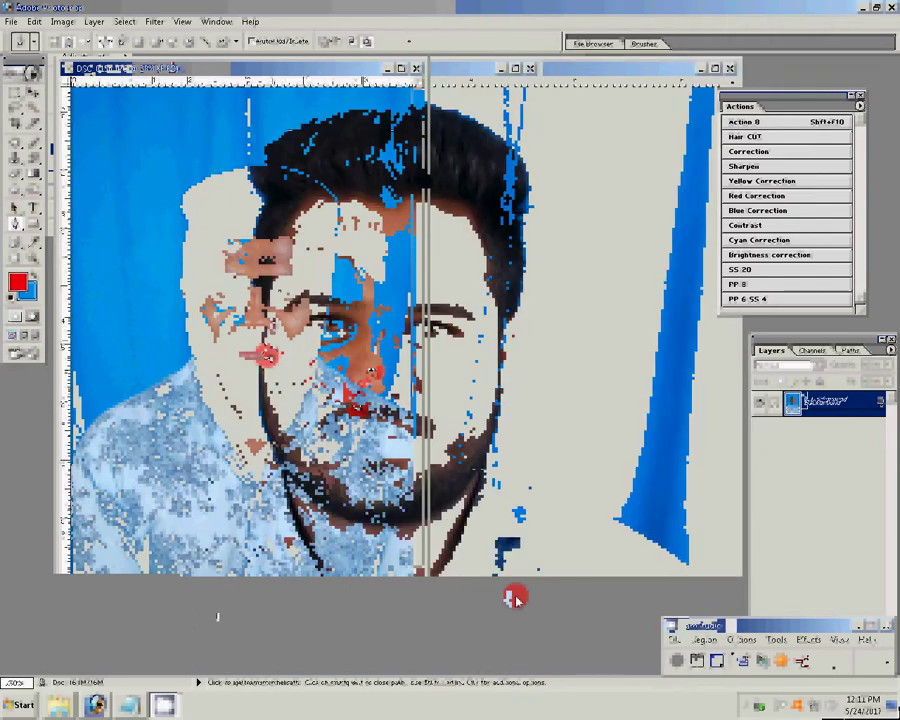
Sample the cheek skin tone and set a Brush to 33% opacity for retouching
key("i")
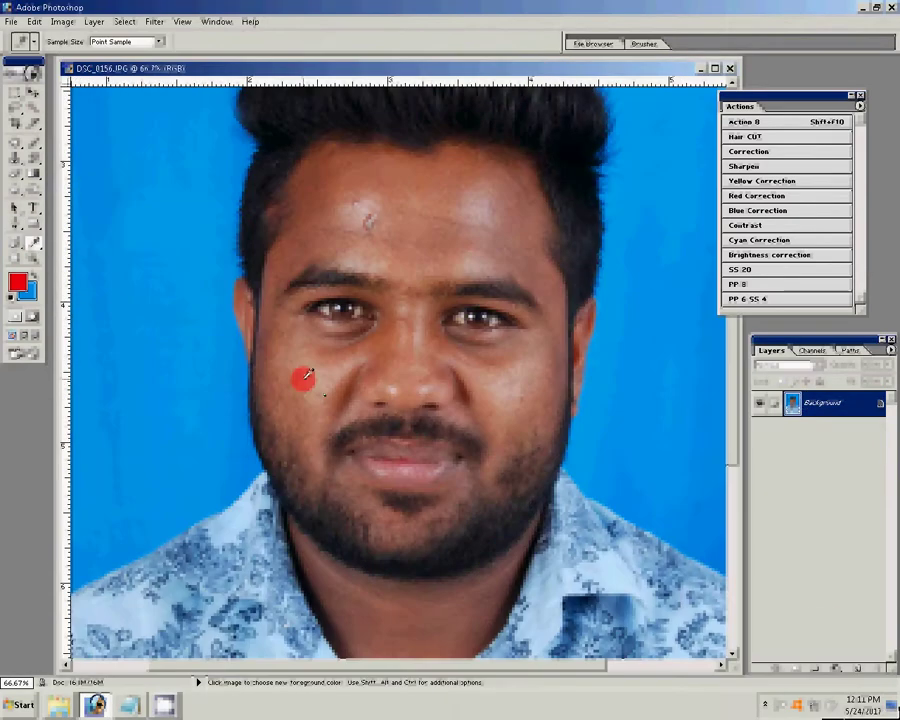
left_click(307, 374)
key("b")
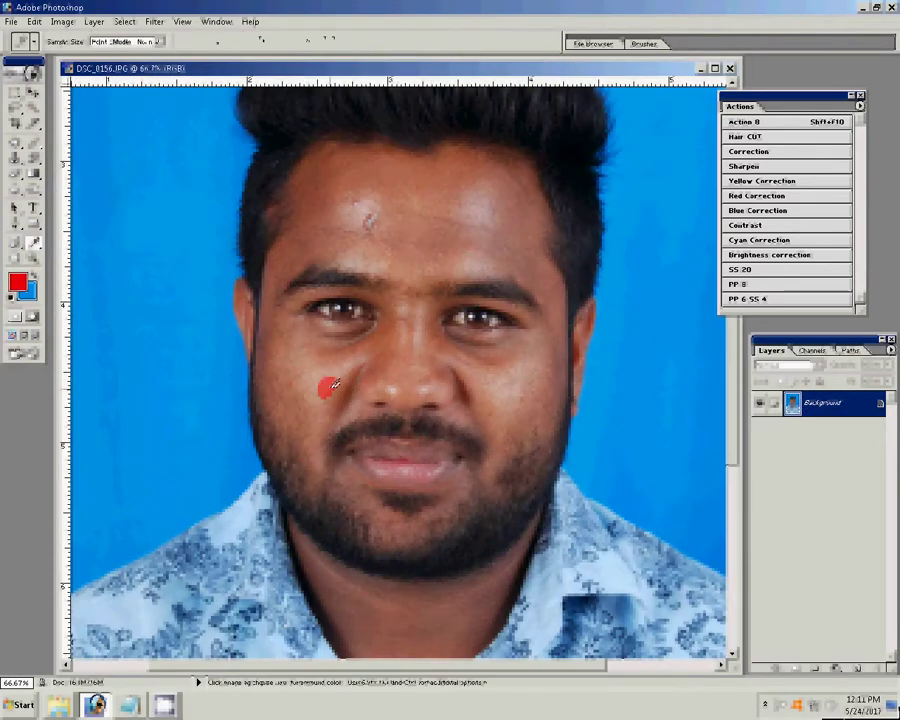
left_click(246, 41)
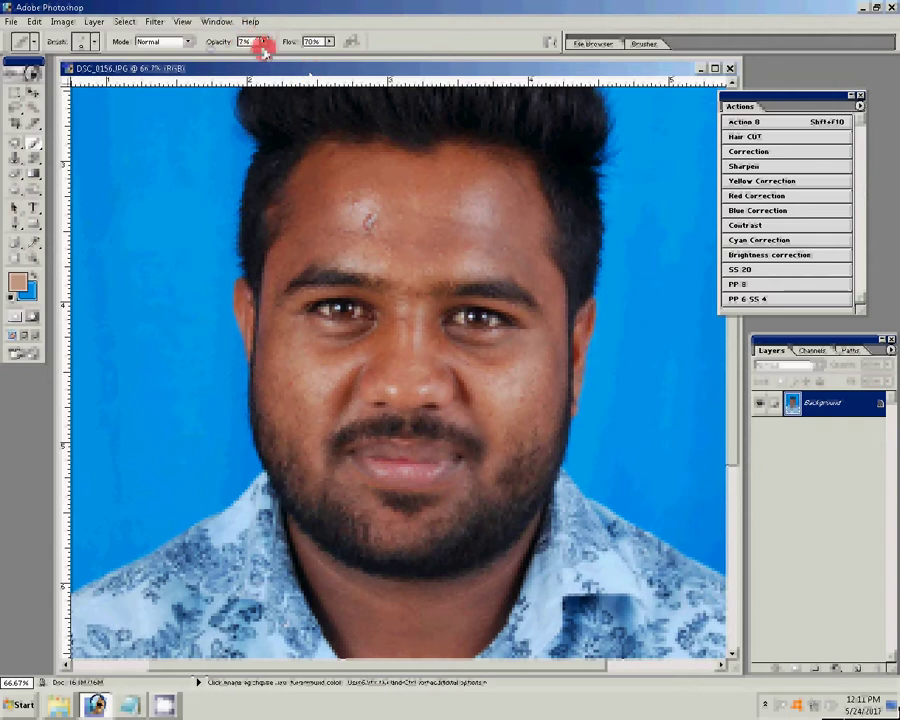
type("33")
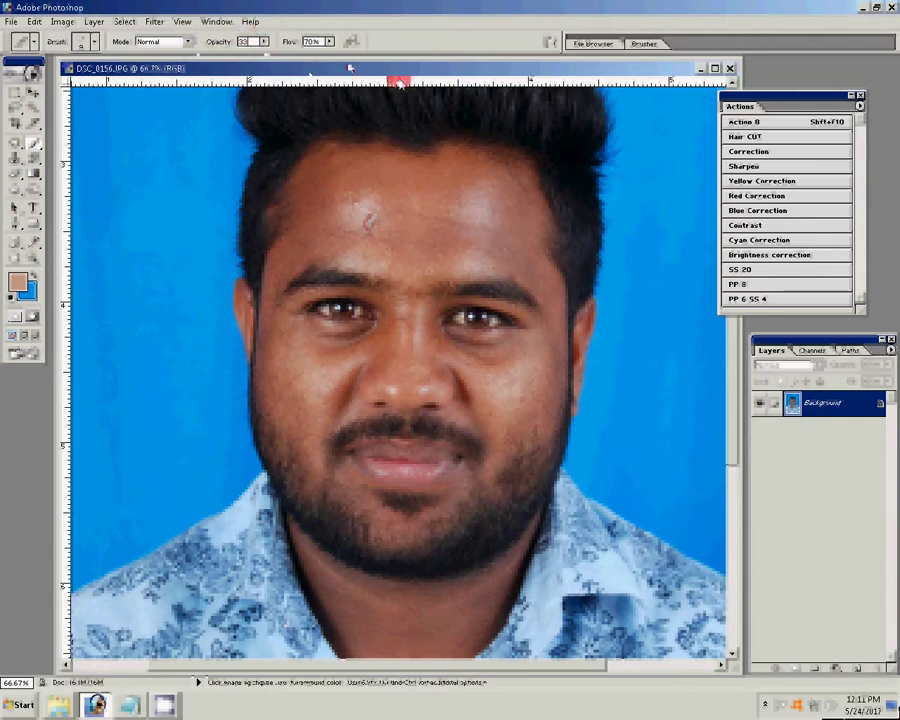
left_click(387, 52)
left_click(352, 203)
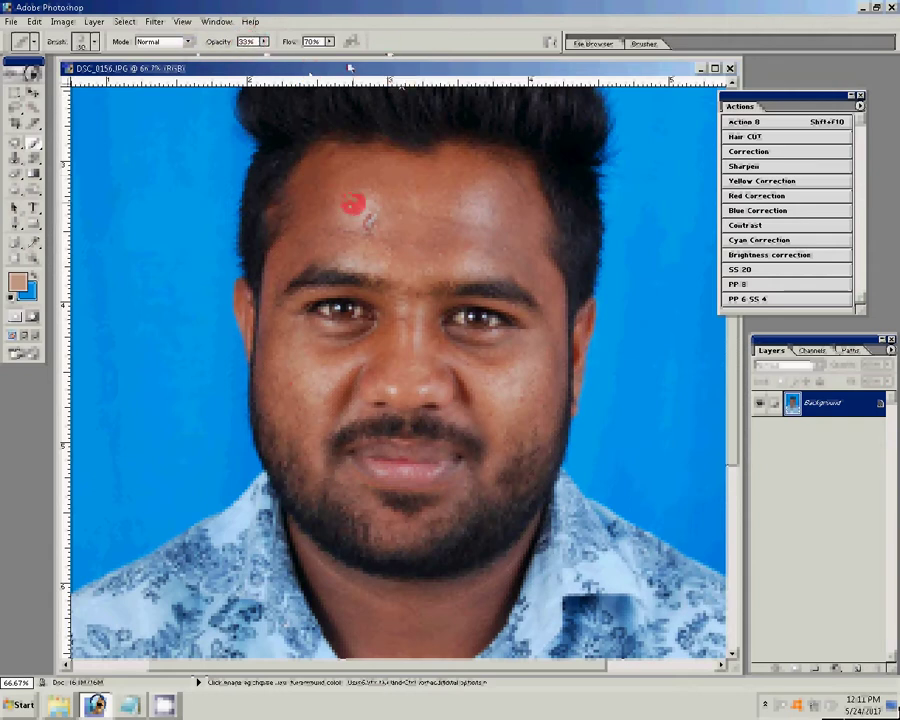
On a new layer, paint skin tone over the forehead and right-cheek blemishes
left_click(838, 692)
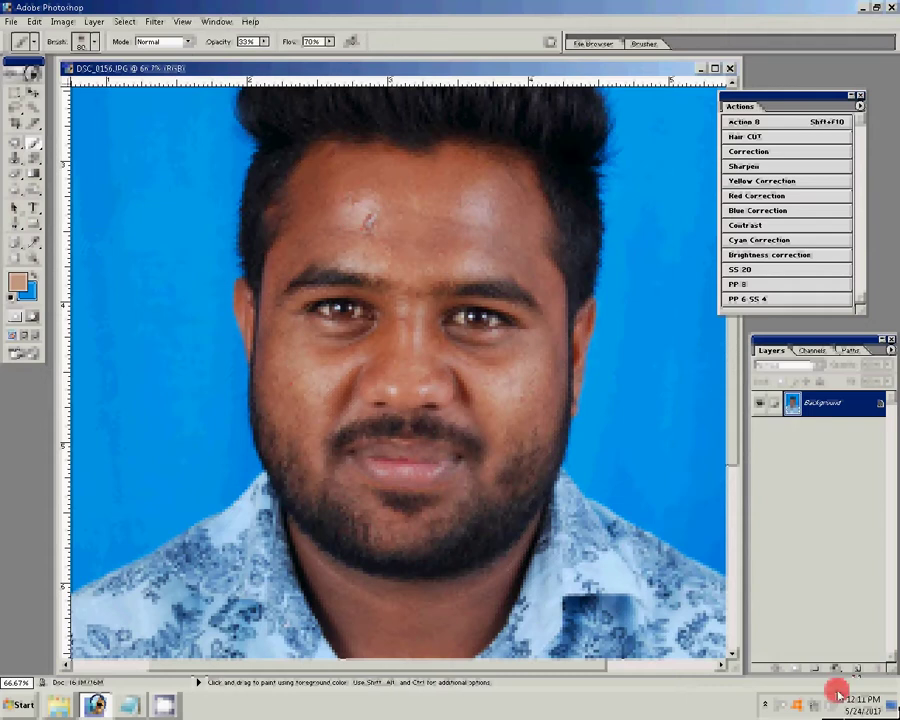
left_click(856, 667)
left_click(355, 220)
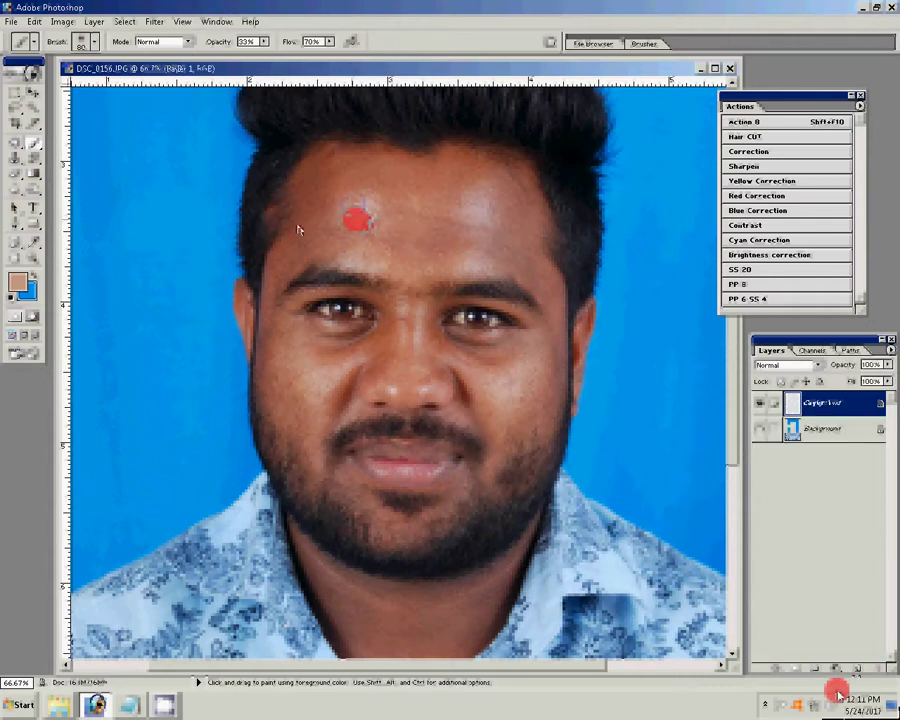
left_click_drag(410, 245, 375, 243)
left_click_drag(518, 393, 500, 385)
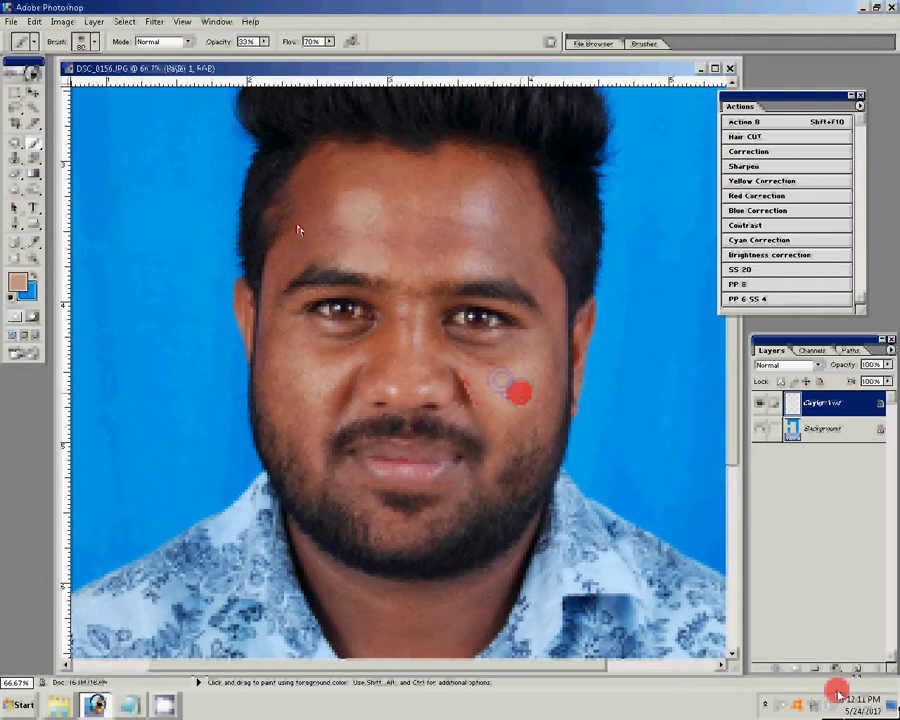
left_click(466, 209)
left_click(385, 236)
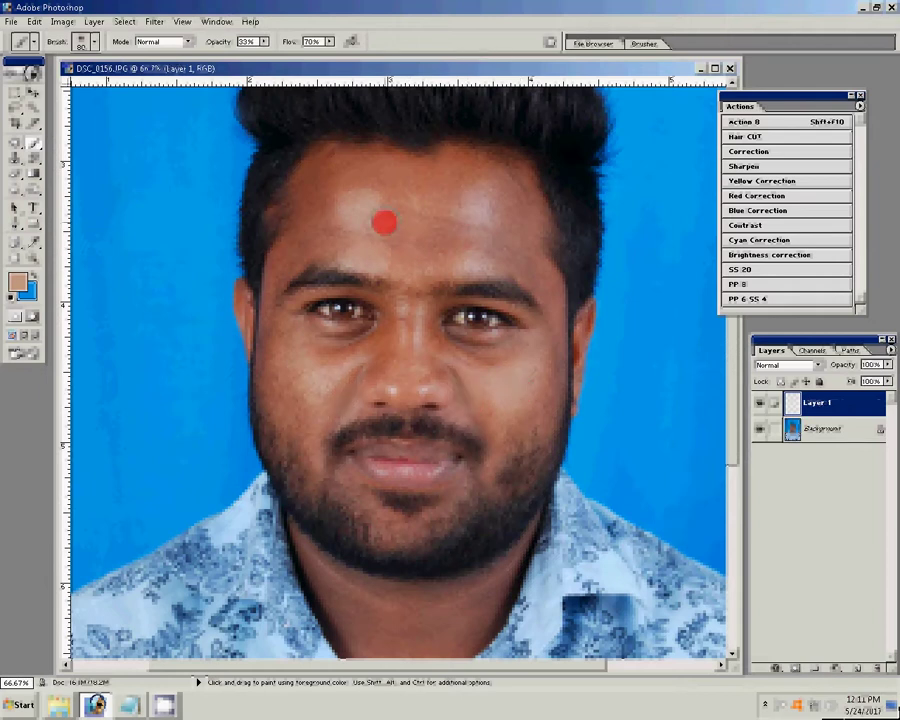
right_click(620, 281)
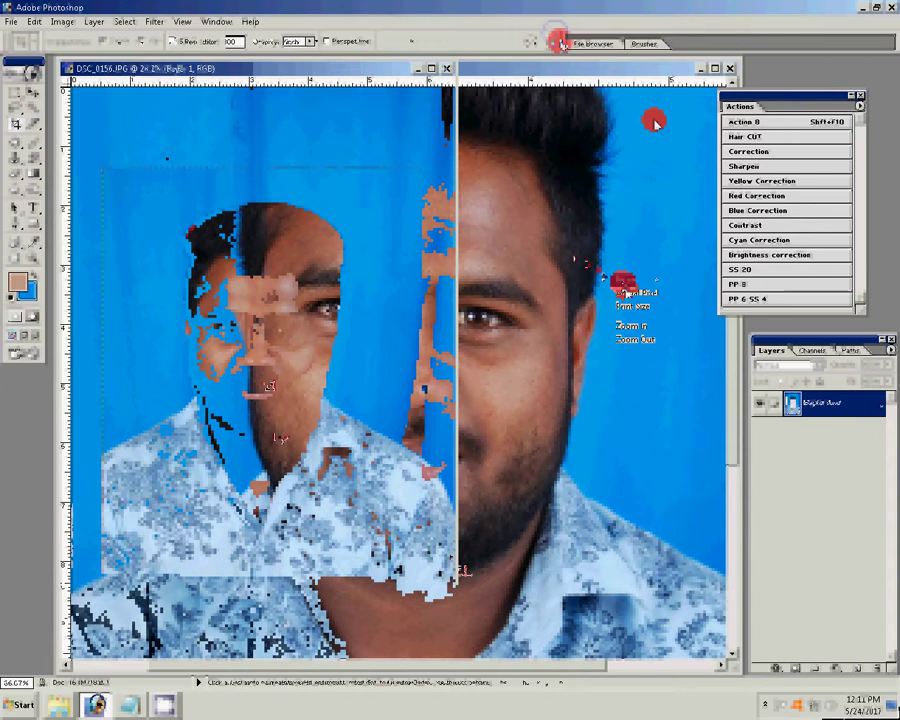
Commit the head-and-shoulders crop and fit the cropped photo to the screen
key("Return")
left_click(32, 256)
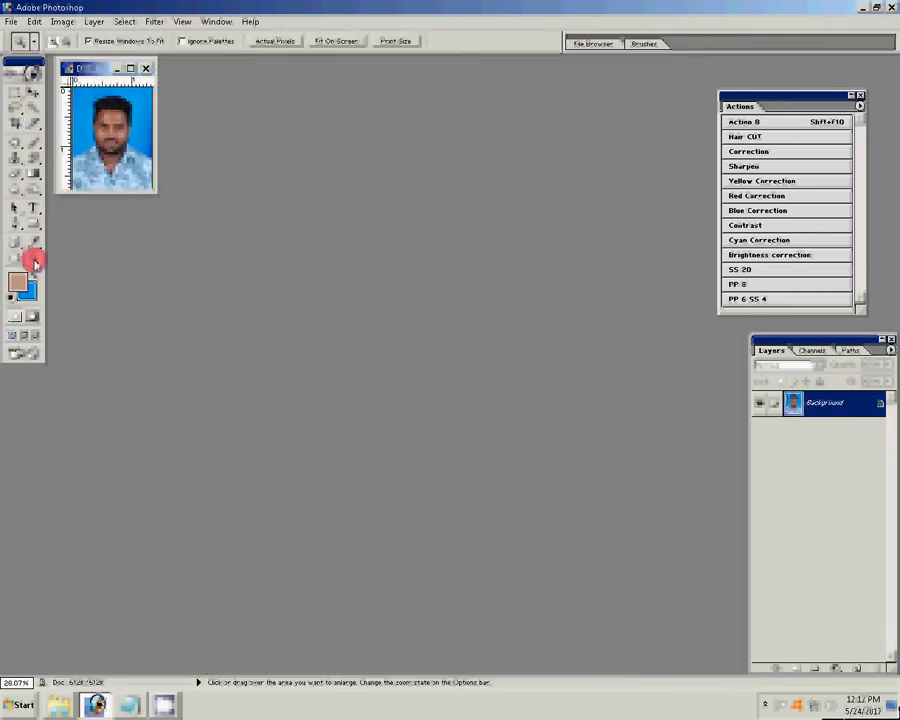
left_click(278, 41)
left_click(337, 41)
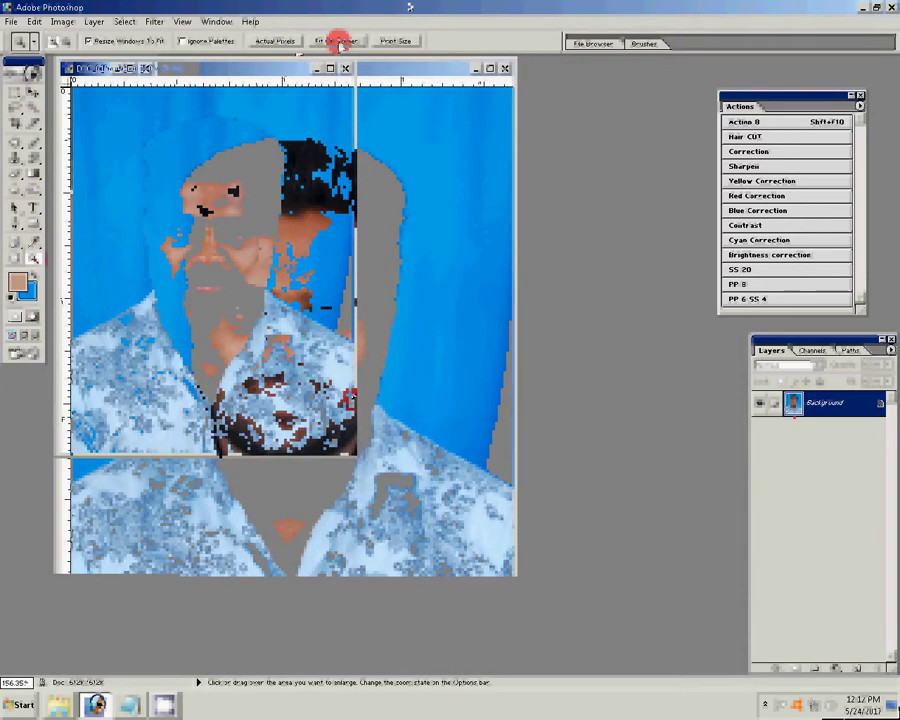
left_click(90, 21)
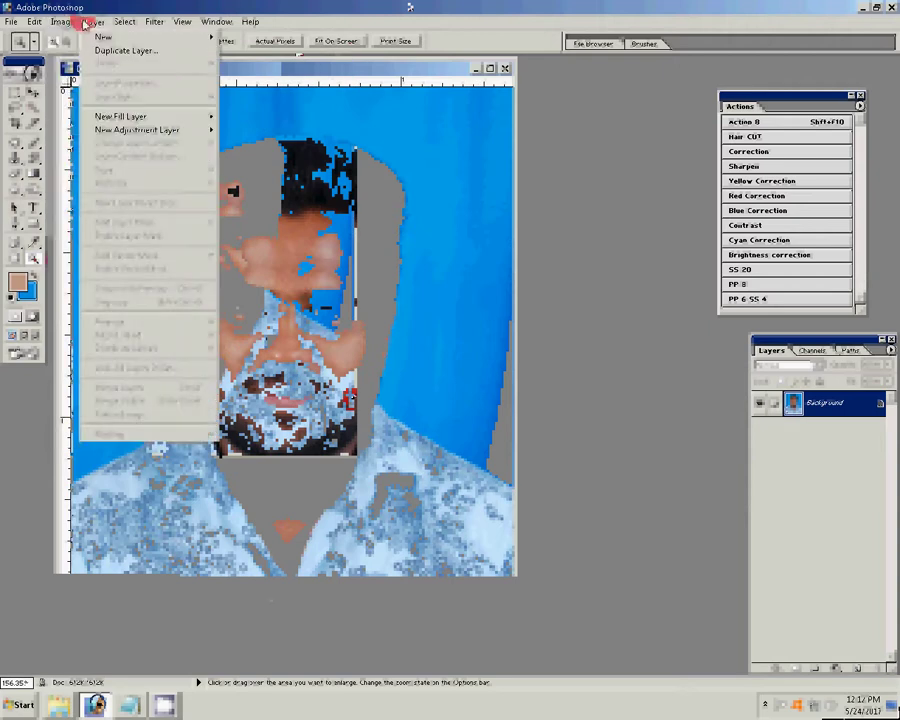
Create a Background copy layer and run Magic Graphic at graininess 88 on the Background
left_click(126, 50)
key("Return")
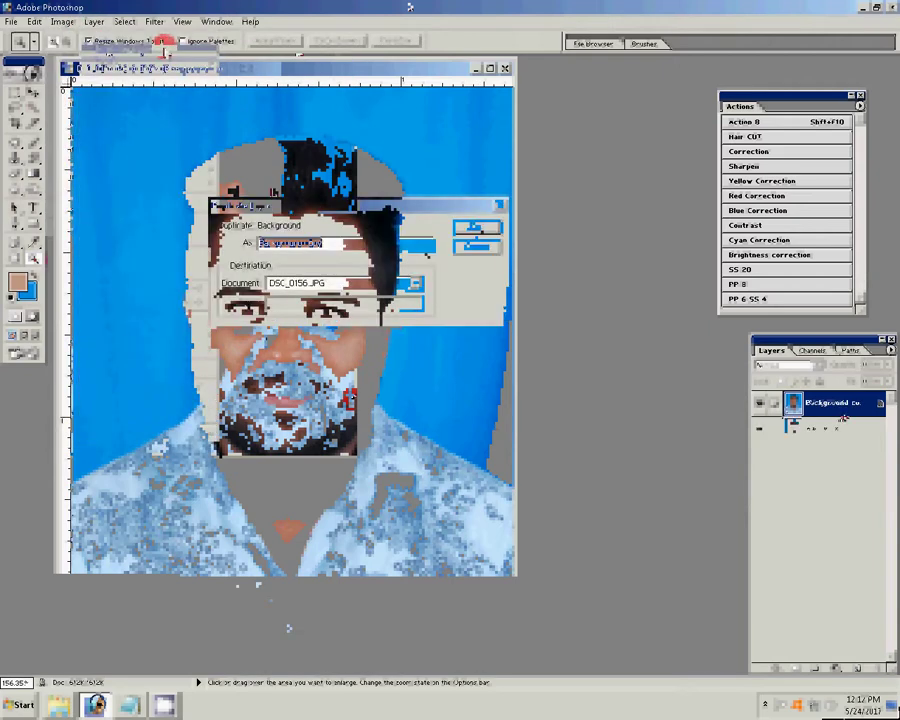
left_click(825, 428)
left_click(94, 21)
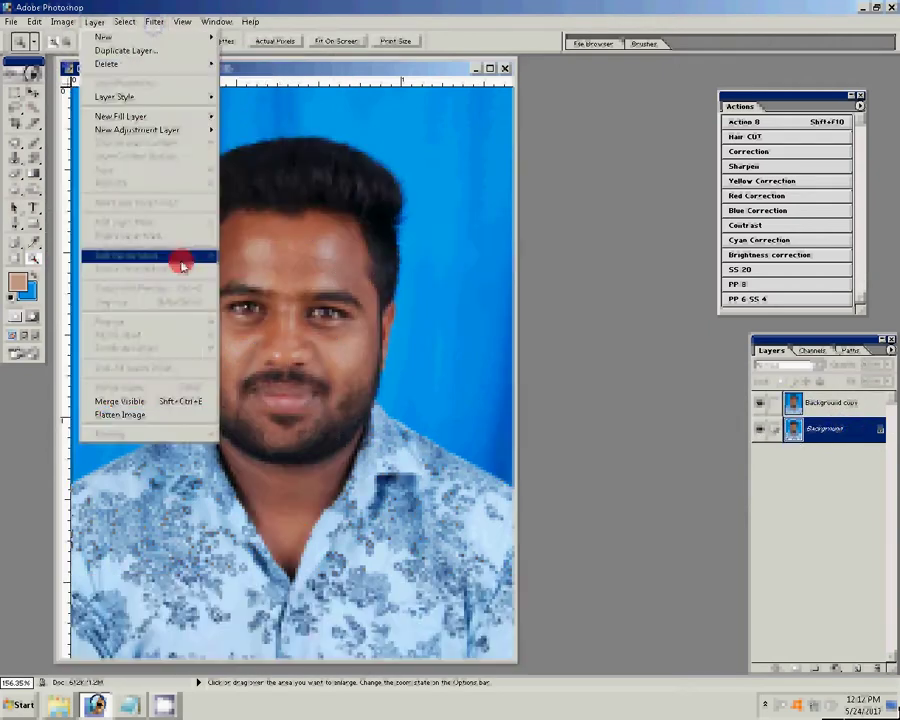
left_click(340, 322)
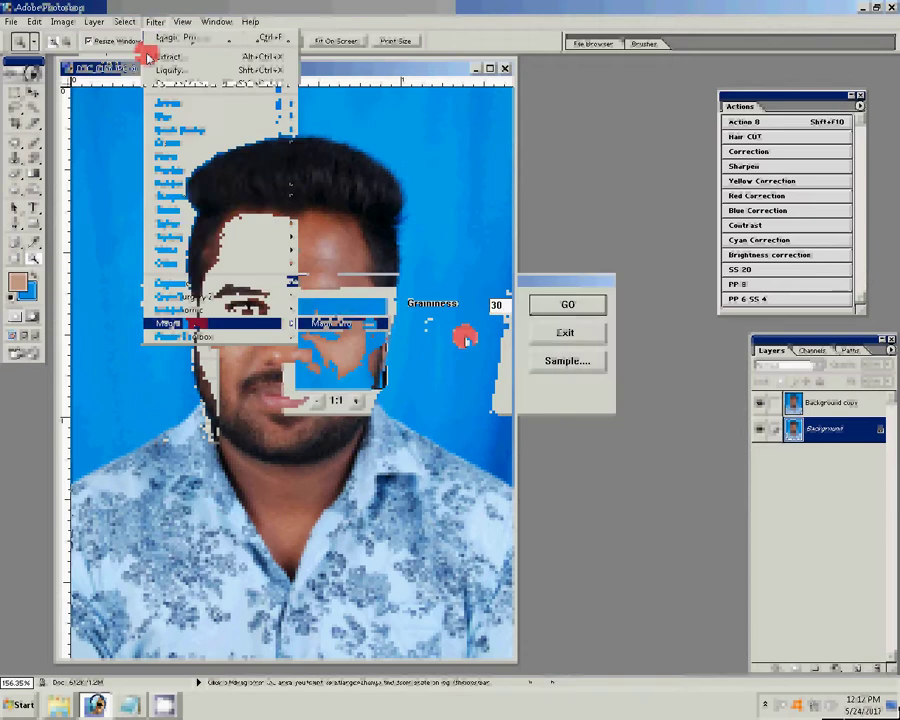
type("88")
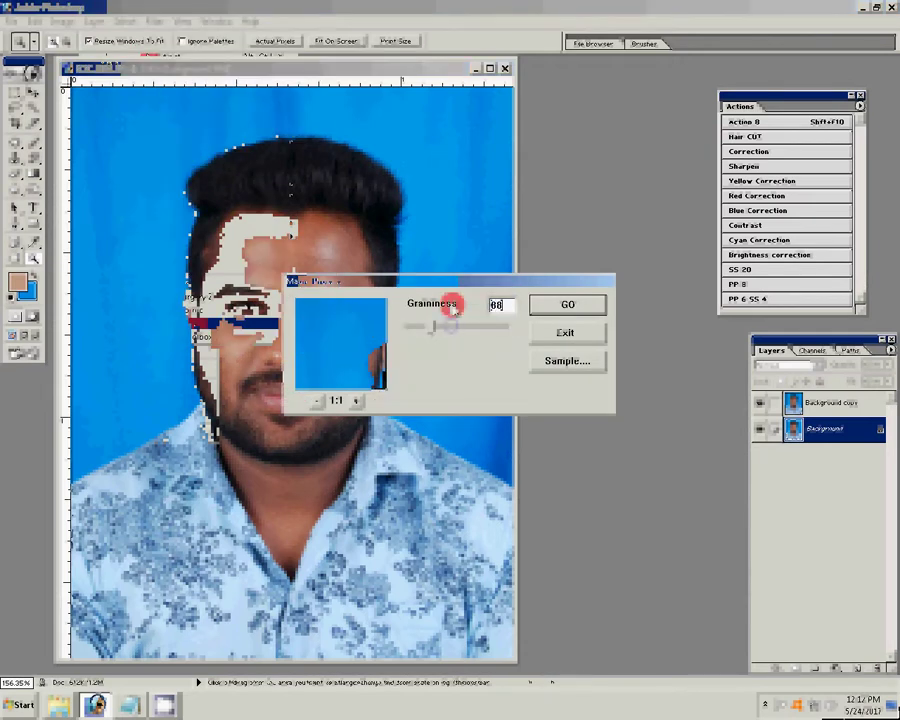
left_click(562, 304)
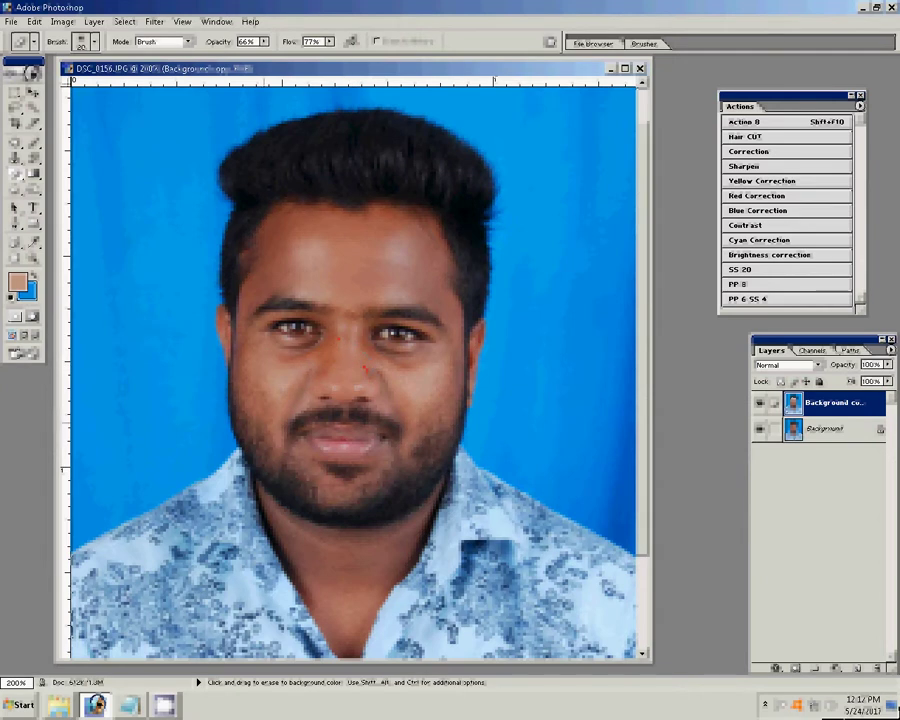
Erase two small patches from the Background copy, on the left cheek and beside the left eye
left_click(288, 390)
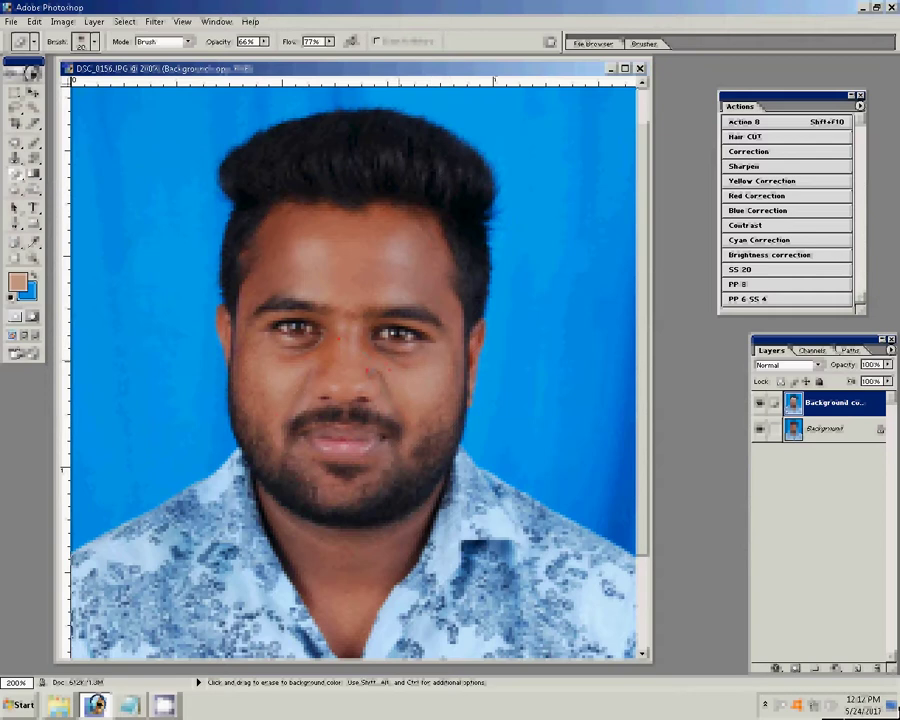
left_click(295, 350)
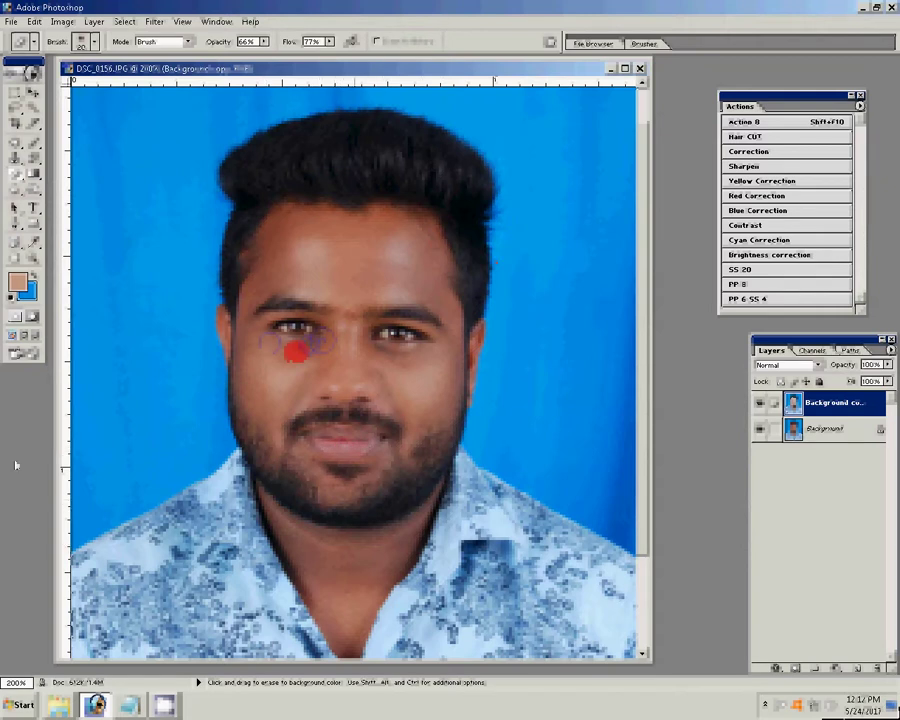
Sample skin colour, shrink a soft brush, and dab a forehead blemish on a new layer
key("i")
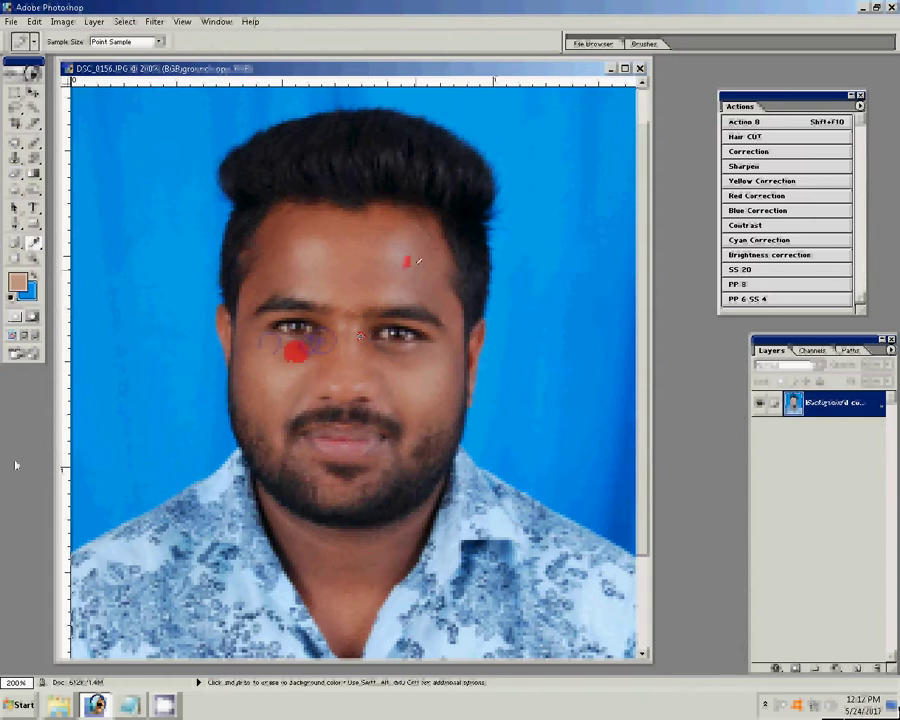
key("b")
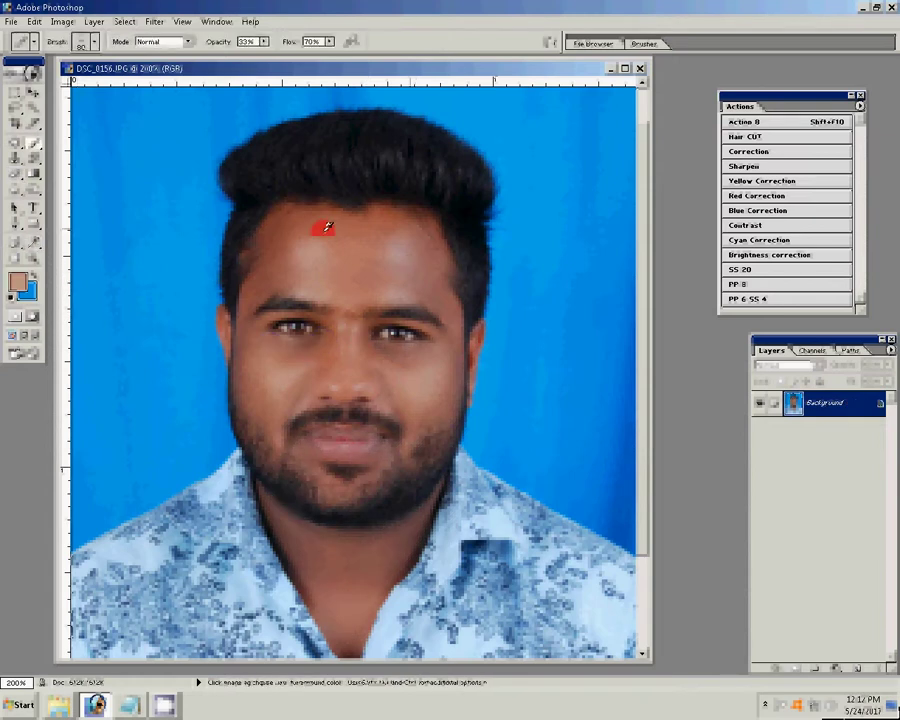
key("bracketleft")
key("bracketleft")
key("bracketleft")
key("bracketleft")
key("bracketleft")
key("ctrl+shift+alt+n")
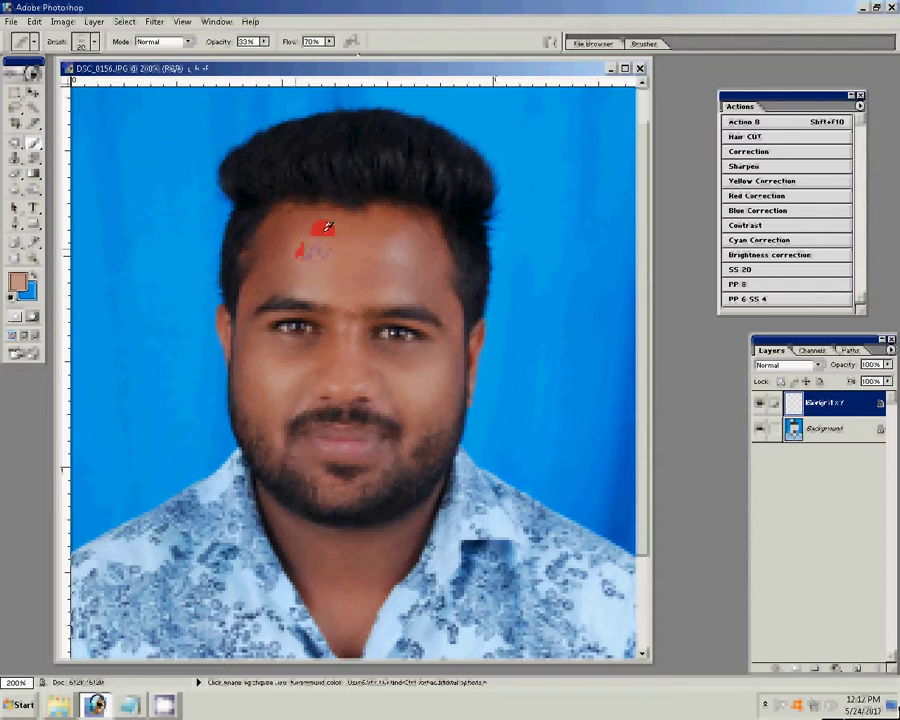
left_click(312, 252)
key("ctrl+z")
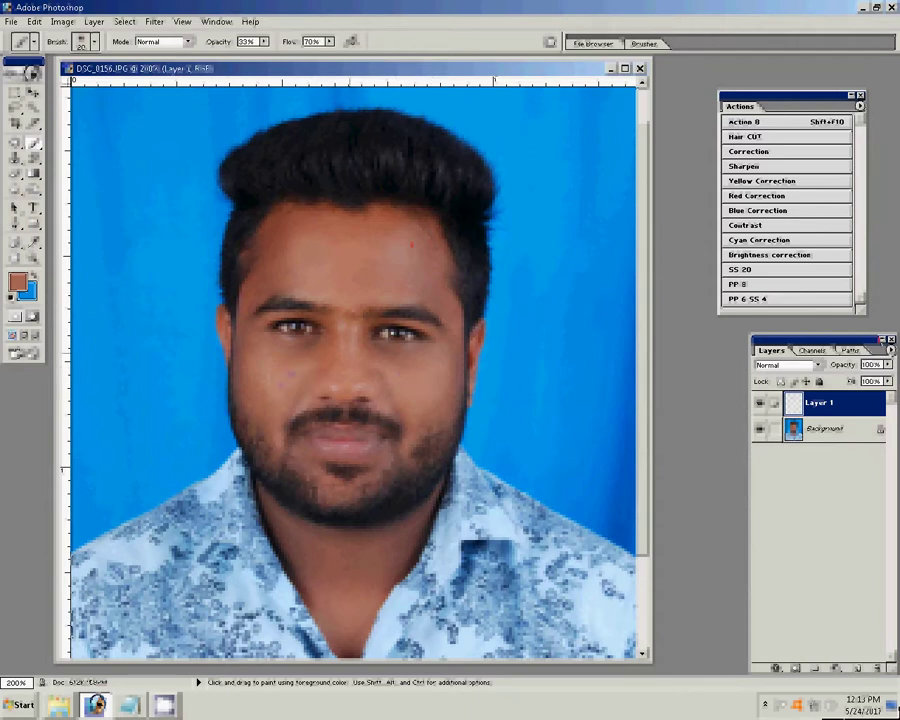
Lower the retouch layer's opacity and merge it down into the photo
left_click(887, 364)
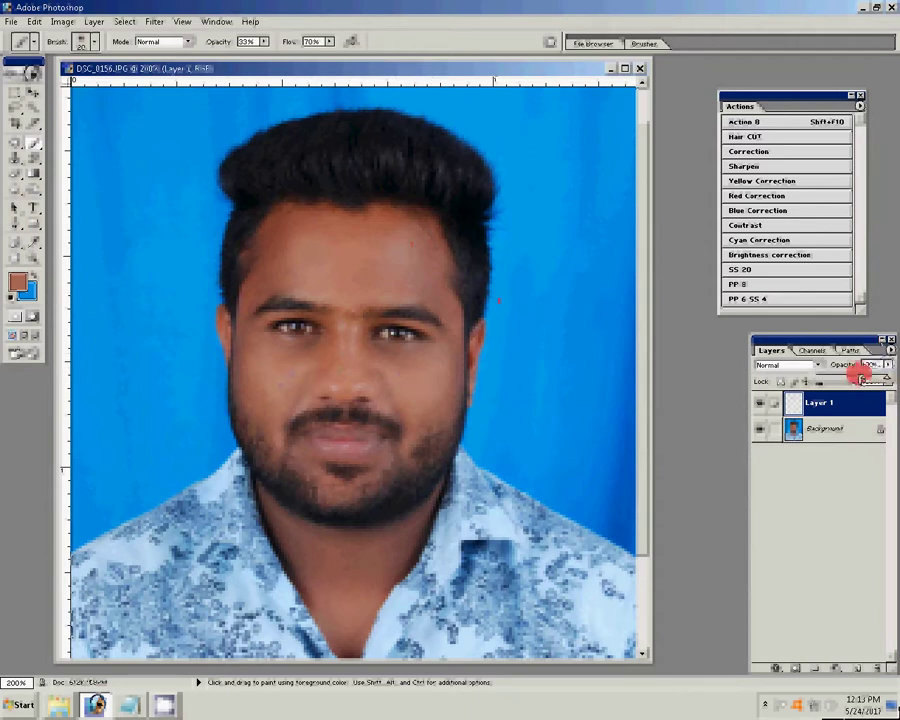
key("ctrl+e")
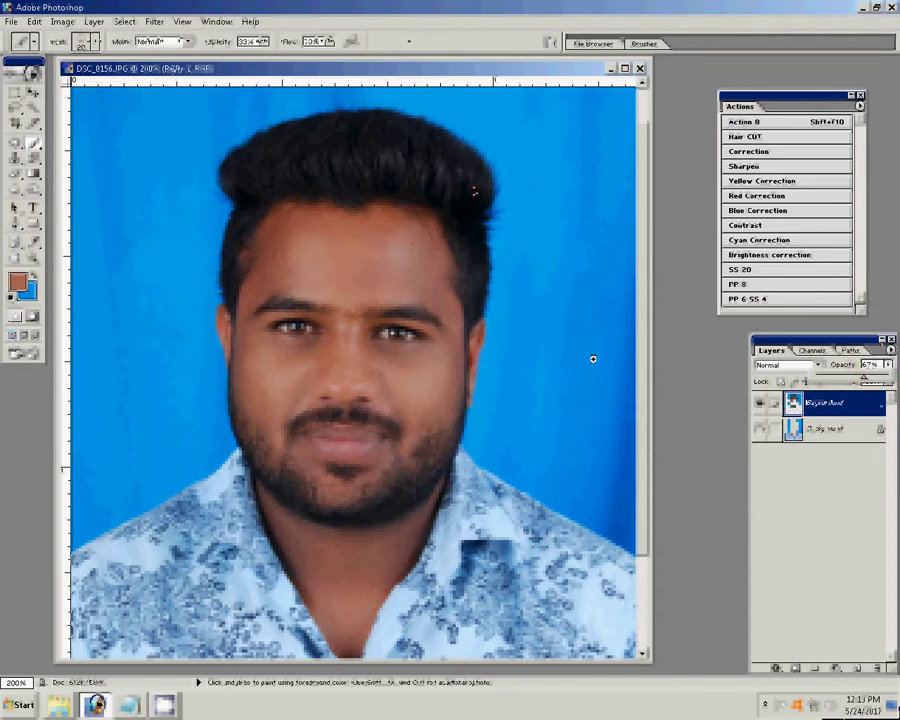
key("z")
right_click(597, 356)
left_click(615, 366)
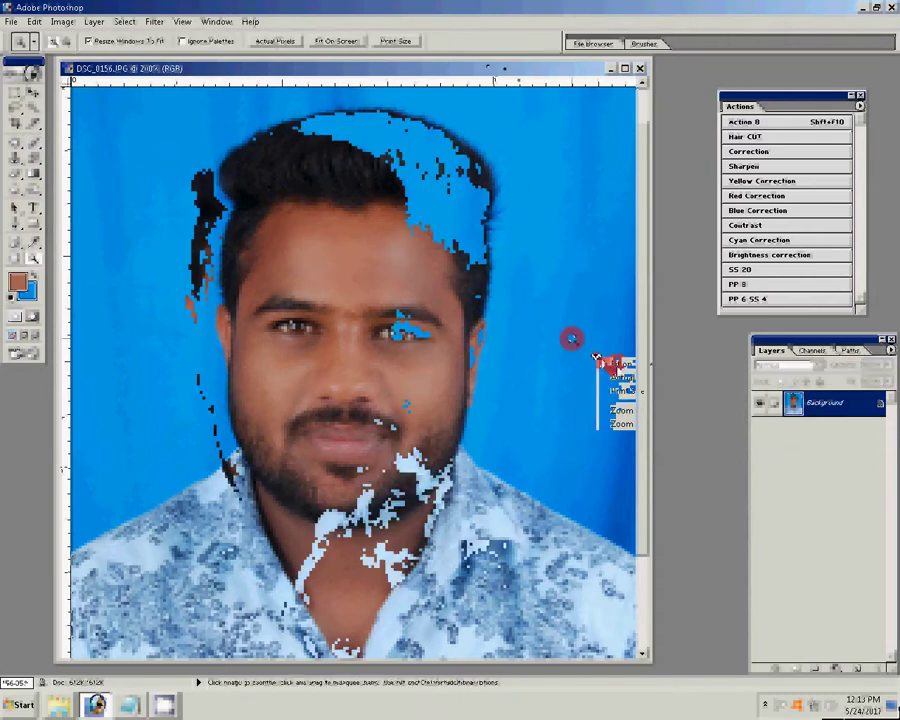
Add a Selective Color adjustment layer with the Black amount adjusted in the Blacks range
left_click(801, 668)
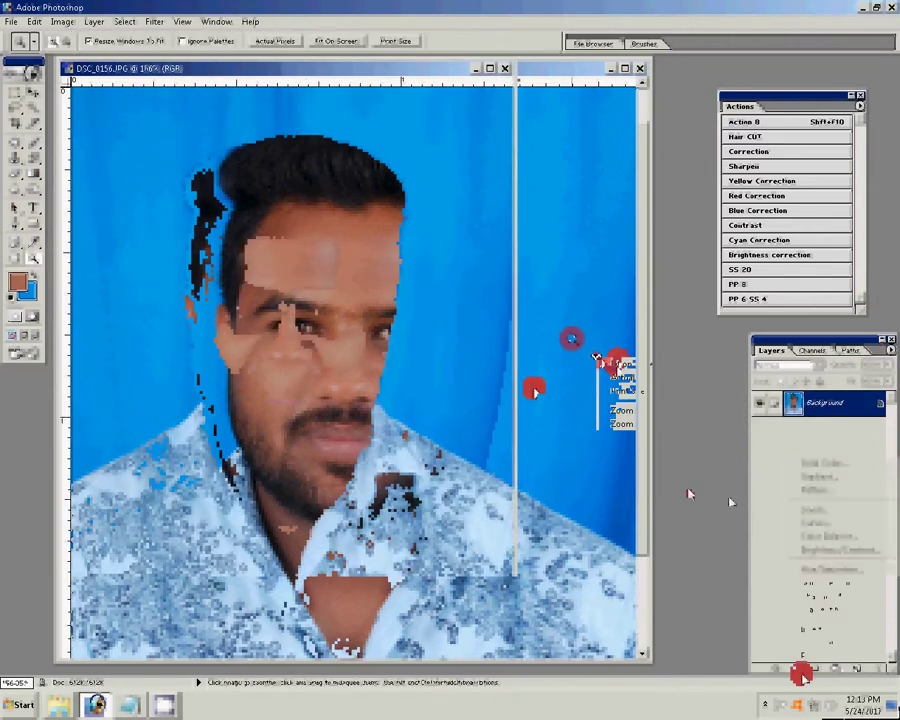
left_click(830, 582)
left_click(485, 155)
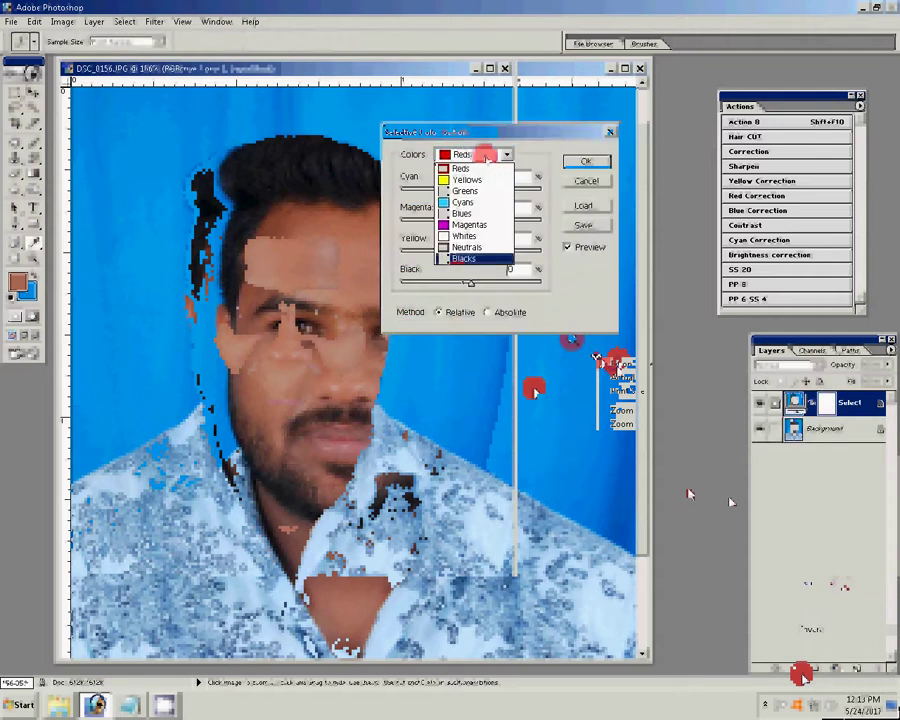
left_click(465, 258)
left_click(514, 270)
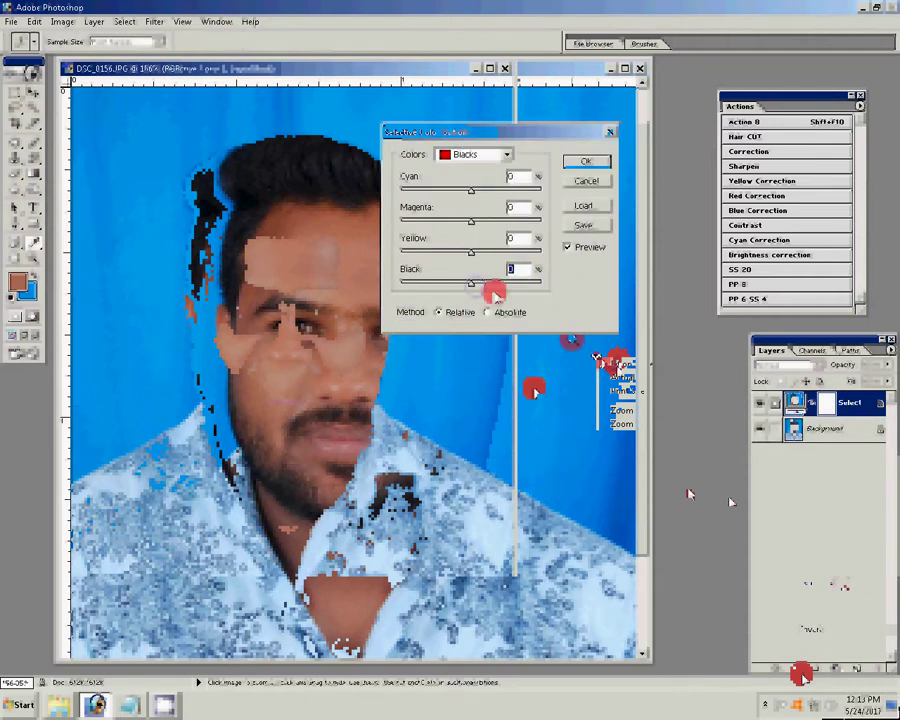
type("9")
left_click(588, 158)
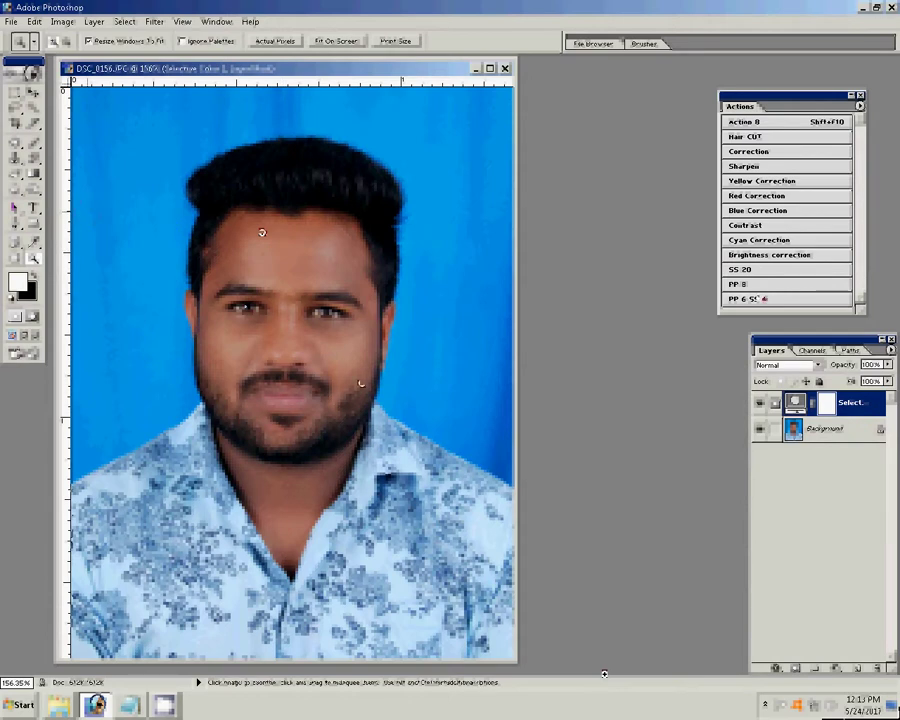
left_click(745, 298)
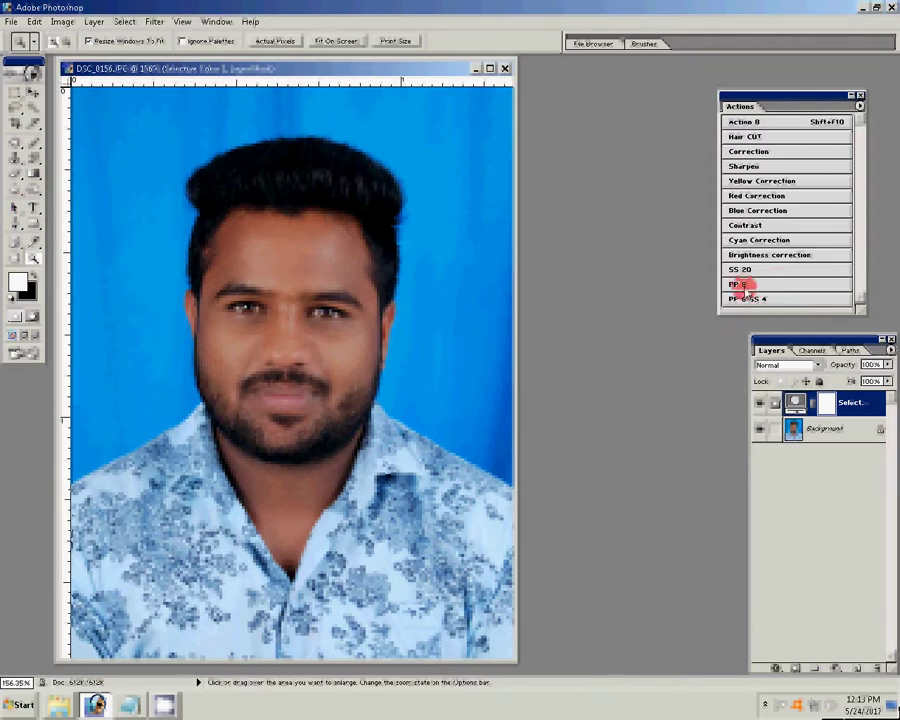
Run the PP 8 action, discard the blank result unsaved, and run PP 8 again
left_click(740, 285)
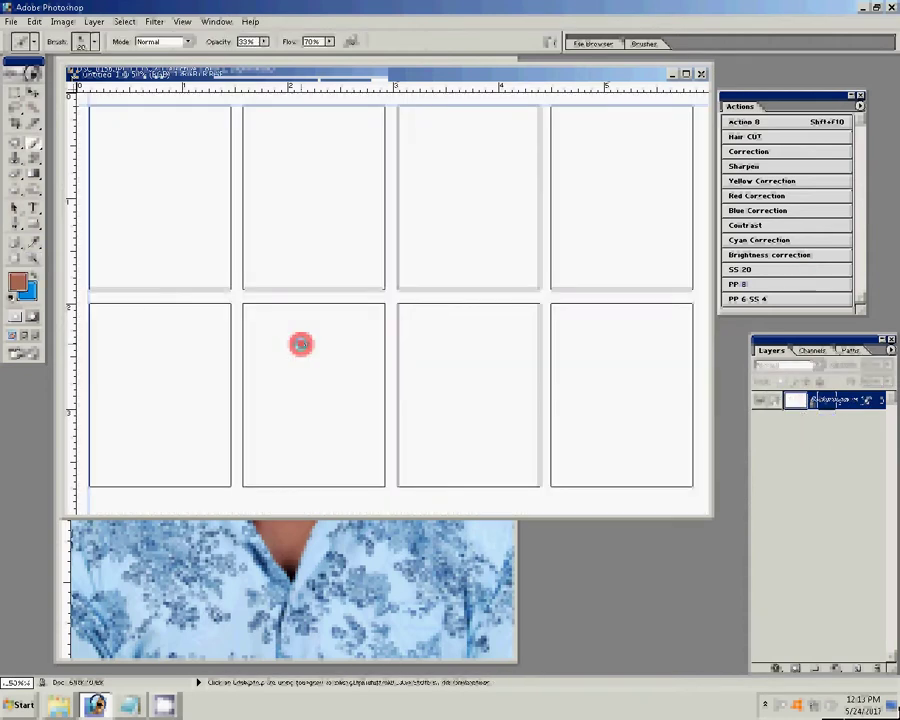
left_click(701, 74)
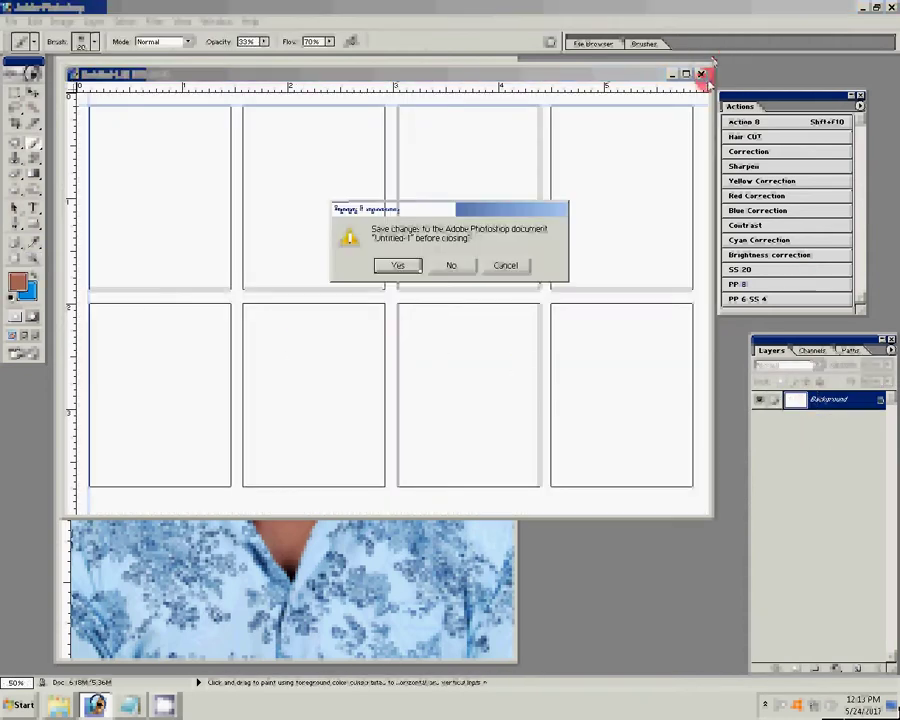
left_click(451, 264)
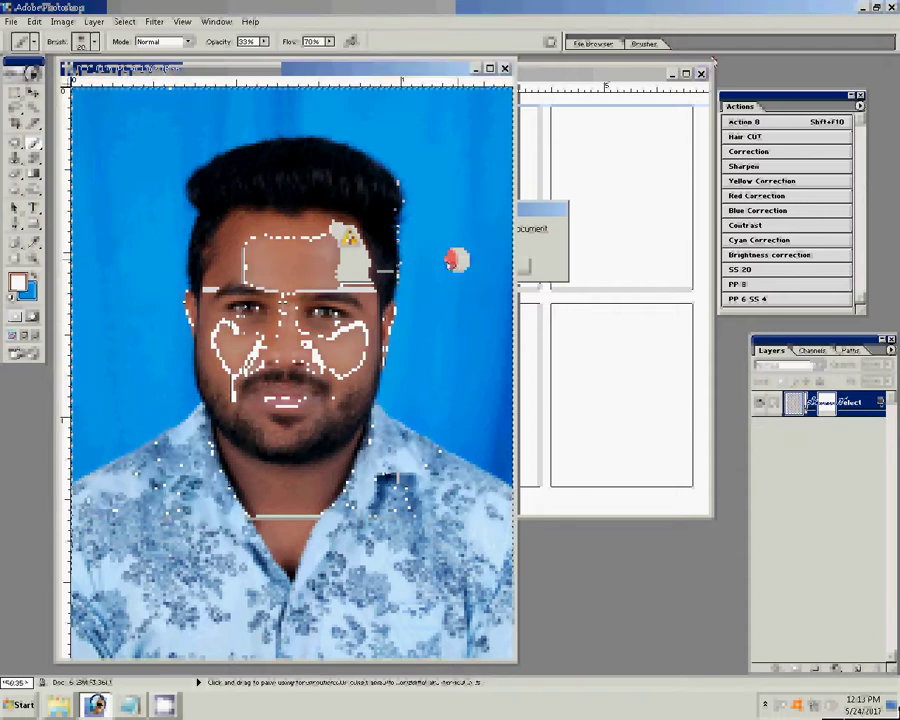
left_click(770, 285)
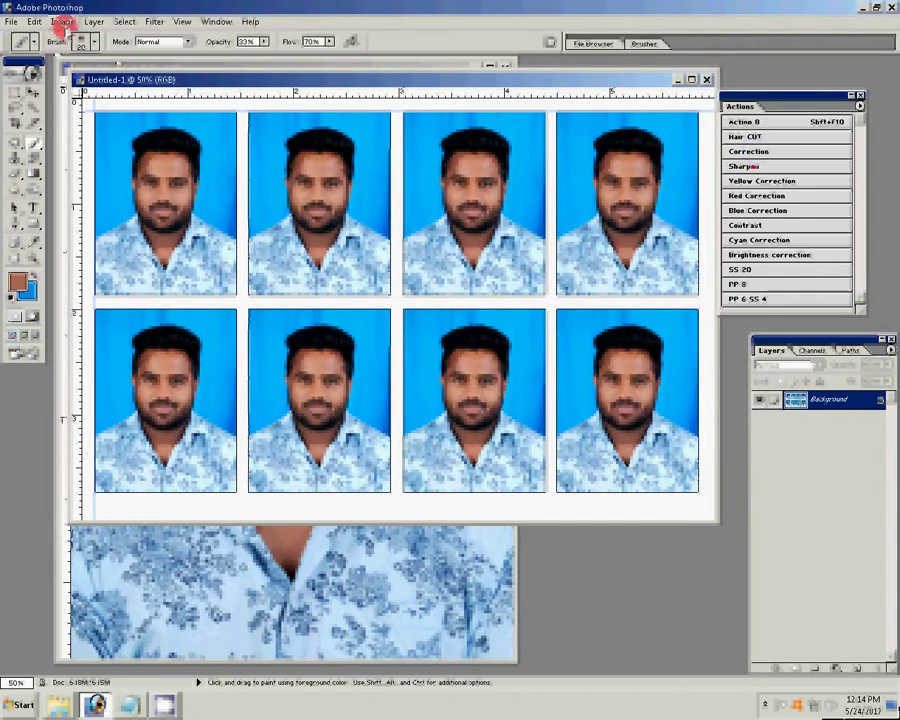
Warm the sheet's midtones toward yellow with Color Balance Yellow/Blue at -8
key("ctrl+b")
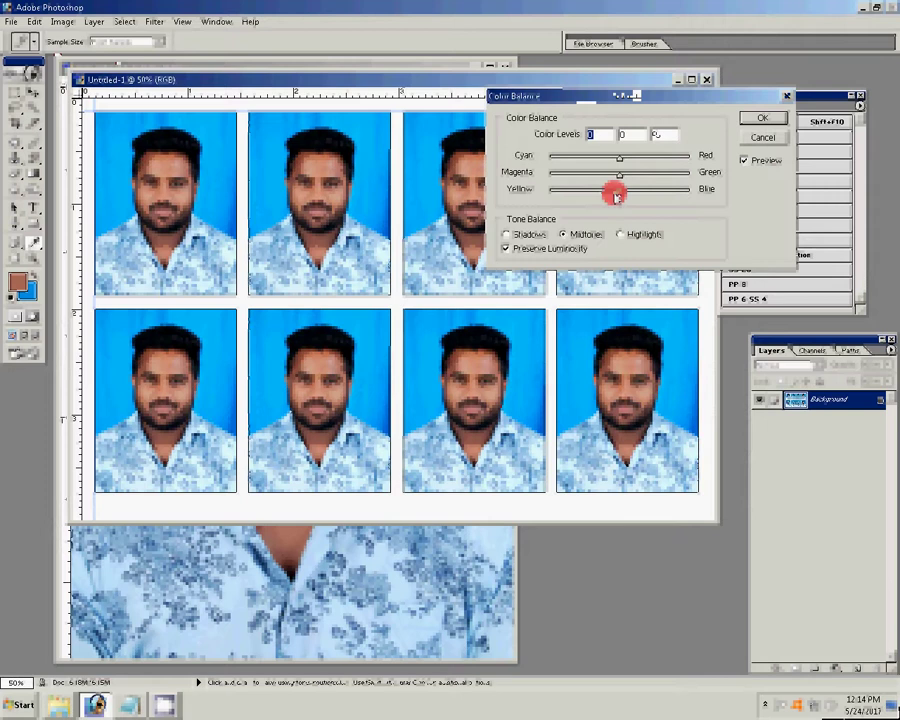
left_click(615, 195)
left_click(770, 133)
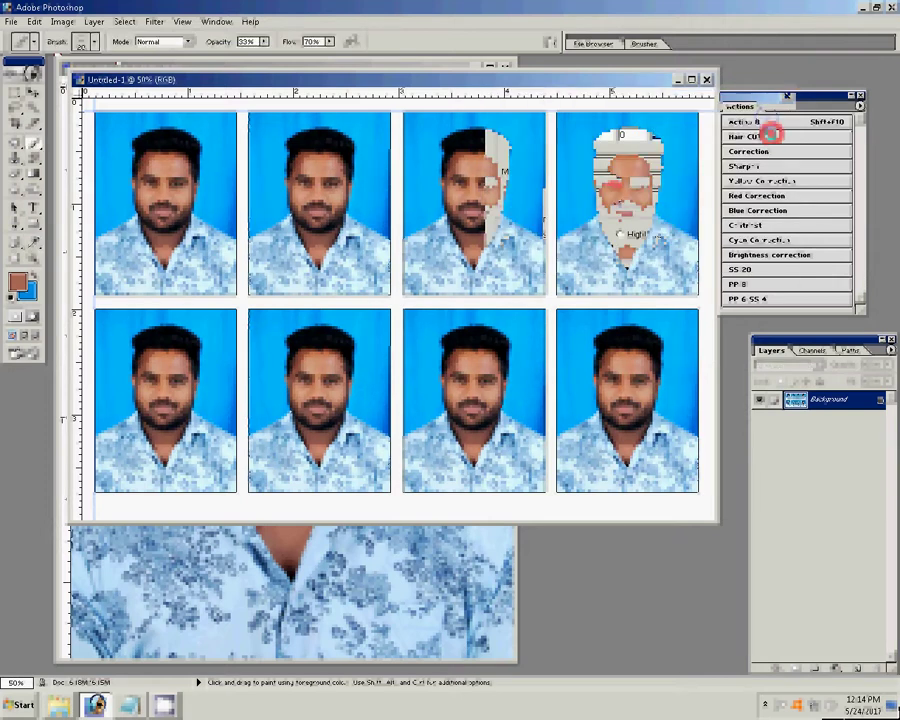
Rotate the eight-photo sheet 90° clockwise
left_click(62, 21)
mouse_move(88, 149)
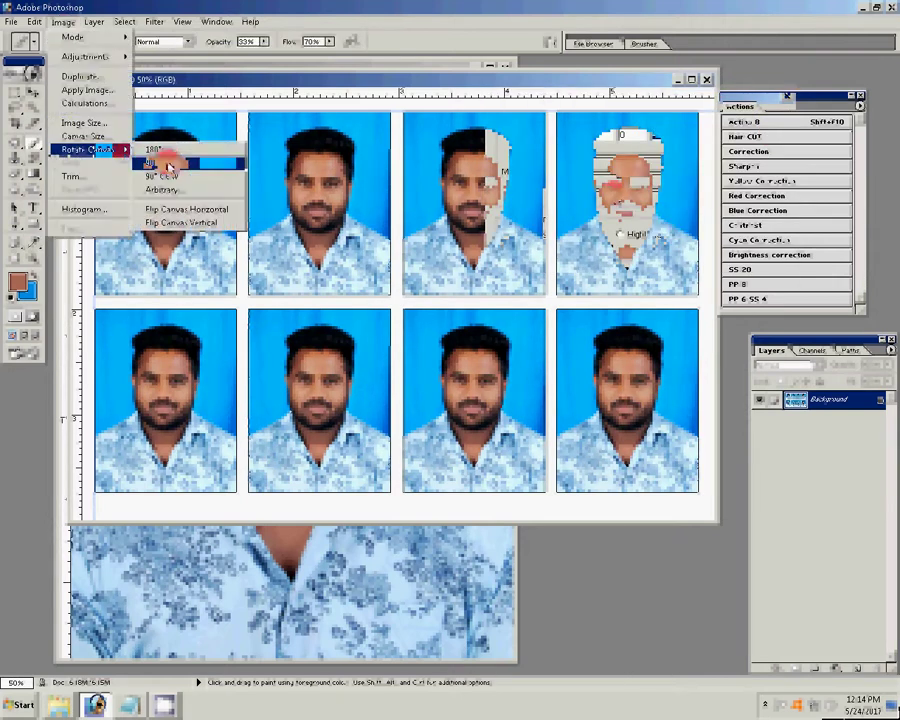
left_click(168, 162)
left_click(12, 21)
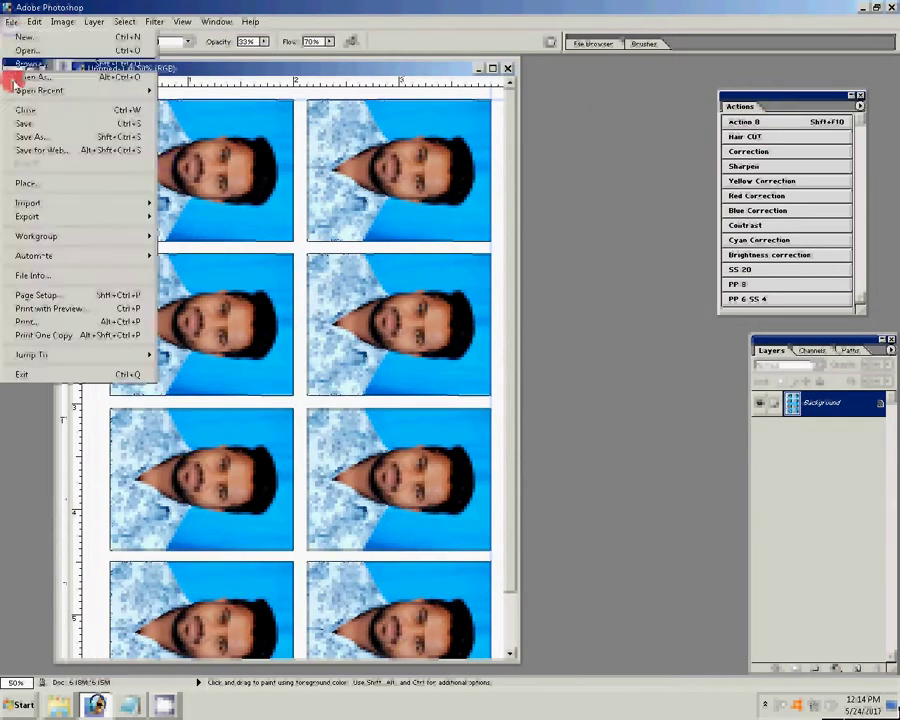
Print the 6 × 4 inch sheet at 100% scale on the HiTi S420 printer
left_click(55, 309)
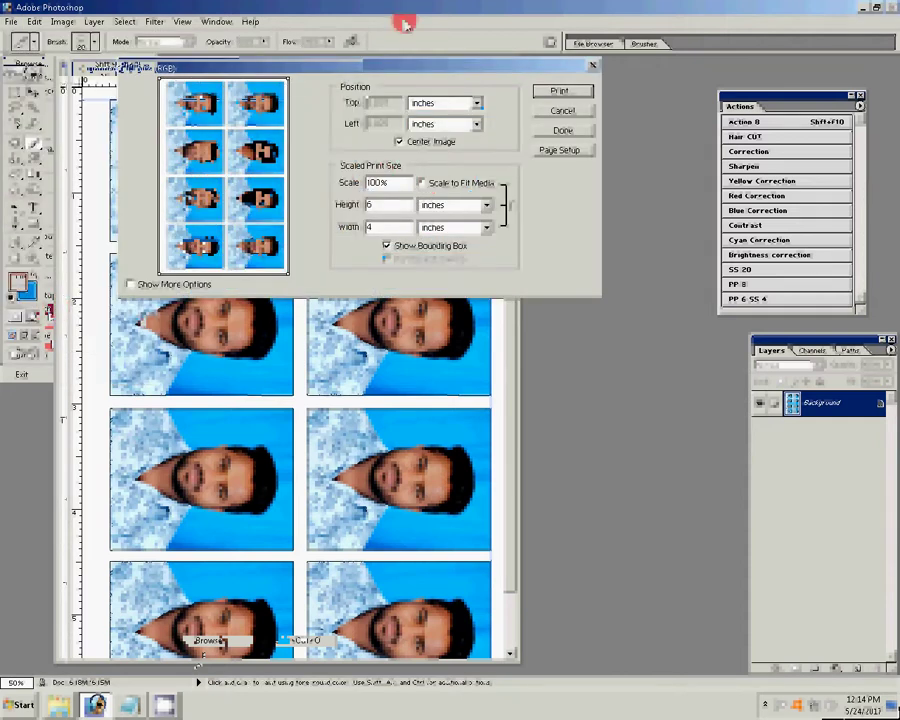
left_click(559, 91)
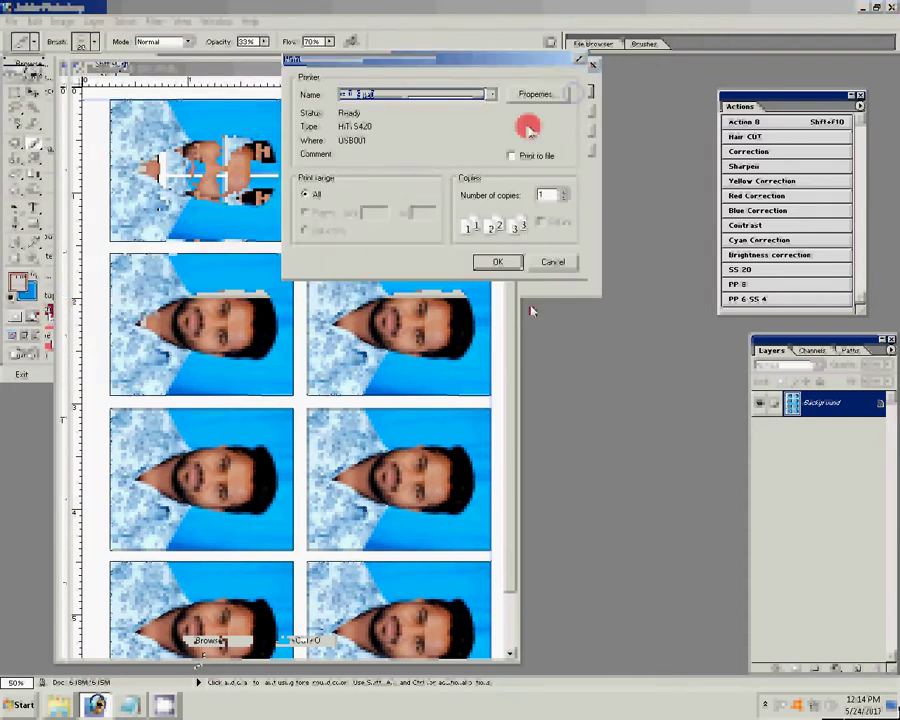
left_click(496, 262)
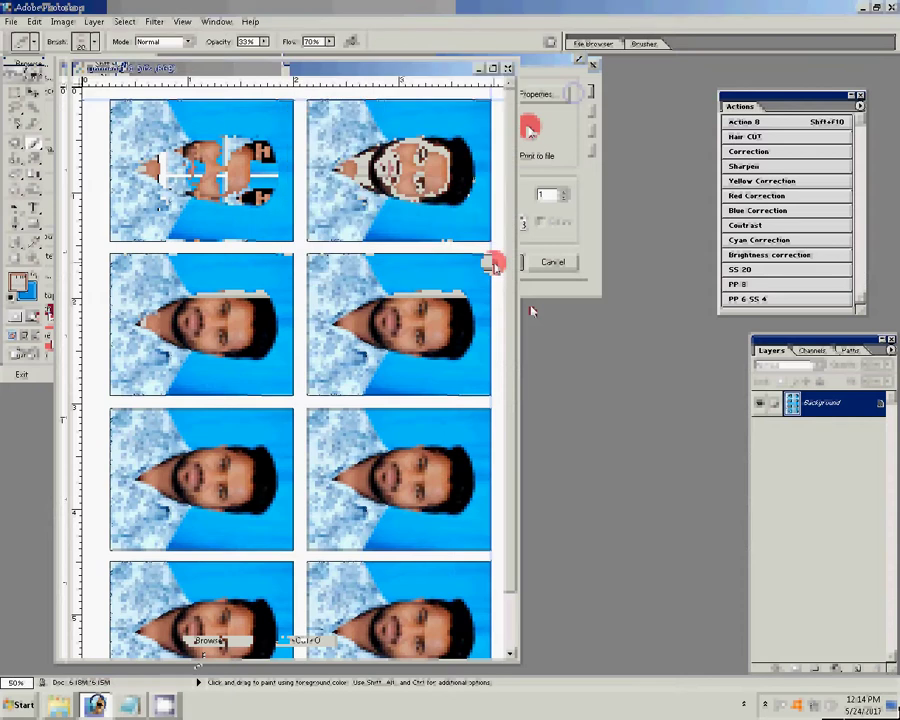